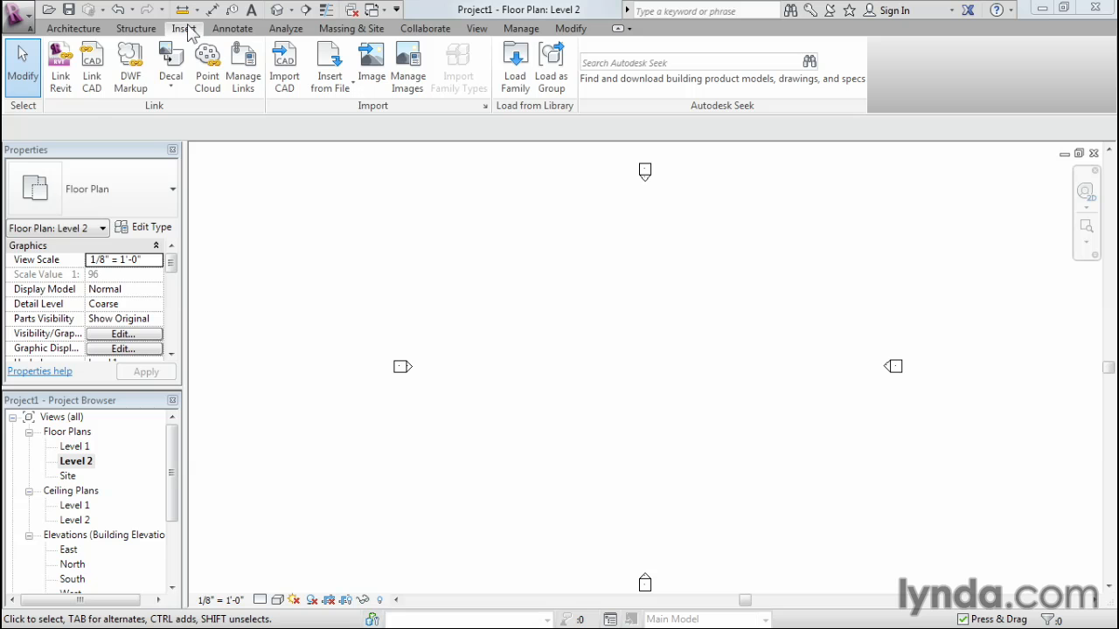
# Link the 02 Space Plan DWG into the Level 2 plan, in the current view only, with inverted colors and center-to-center positioning.
pyautogui.click(93, 95)
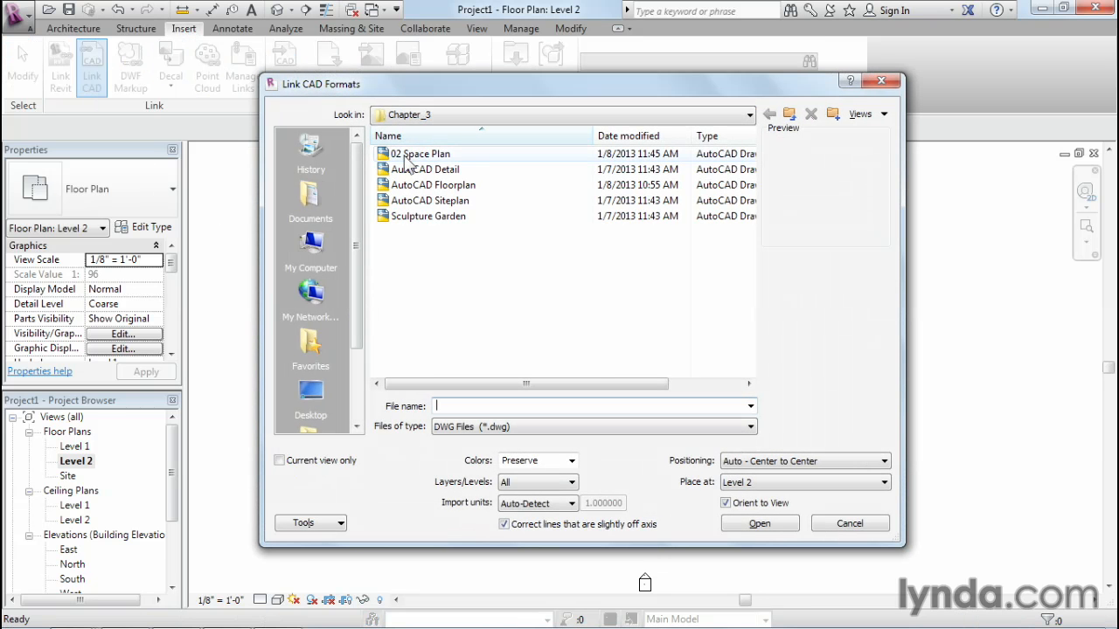
pyautogui.click(399, 156)
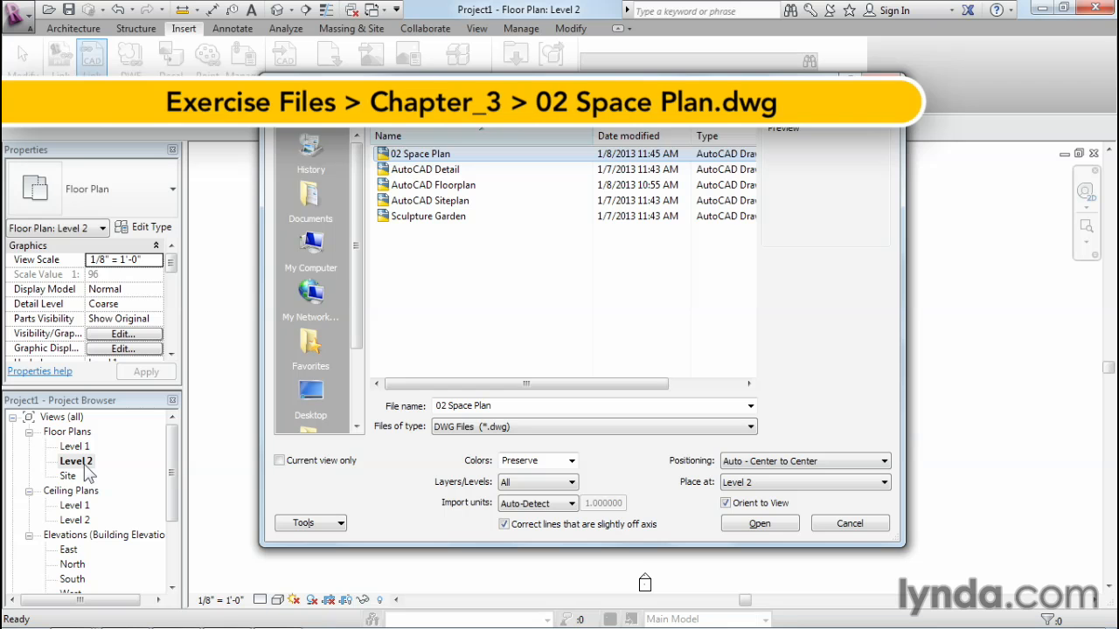
pyautogui.click(281, 462)
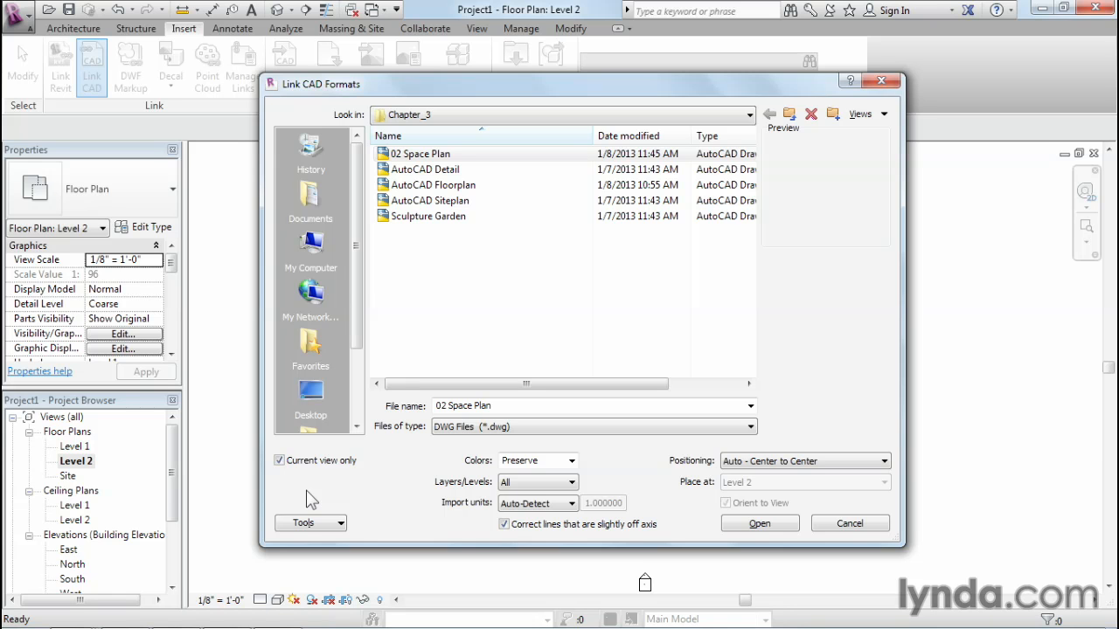
pyautogui.click(574, 460)
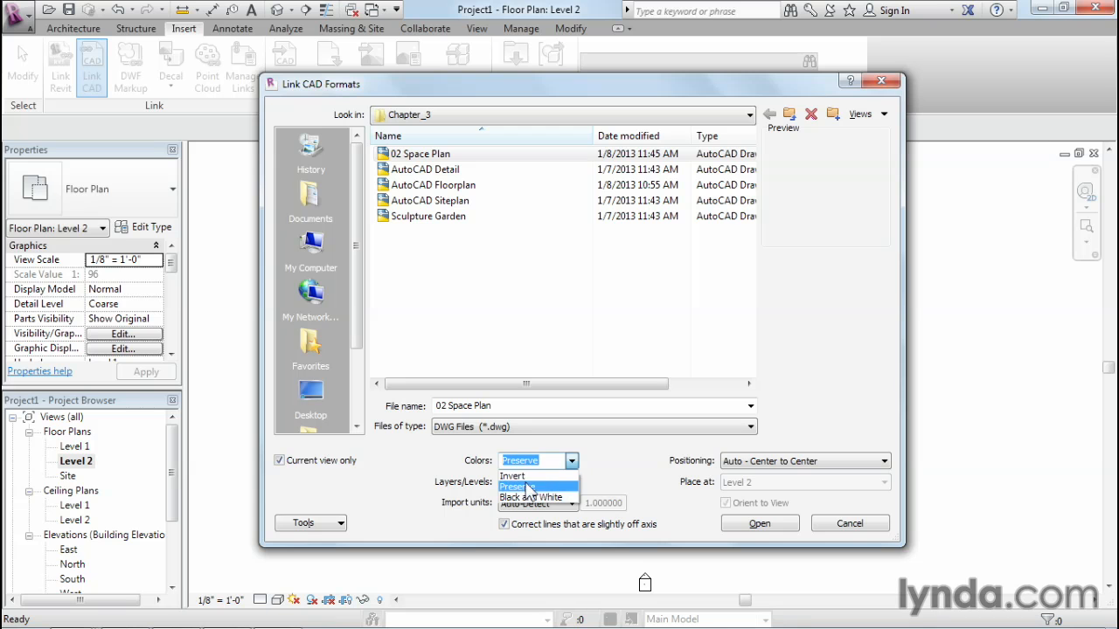
pyautogui.click(518, 475)
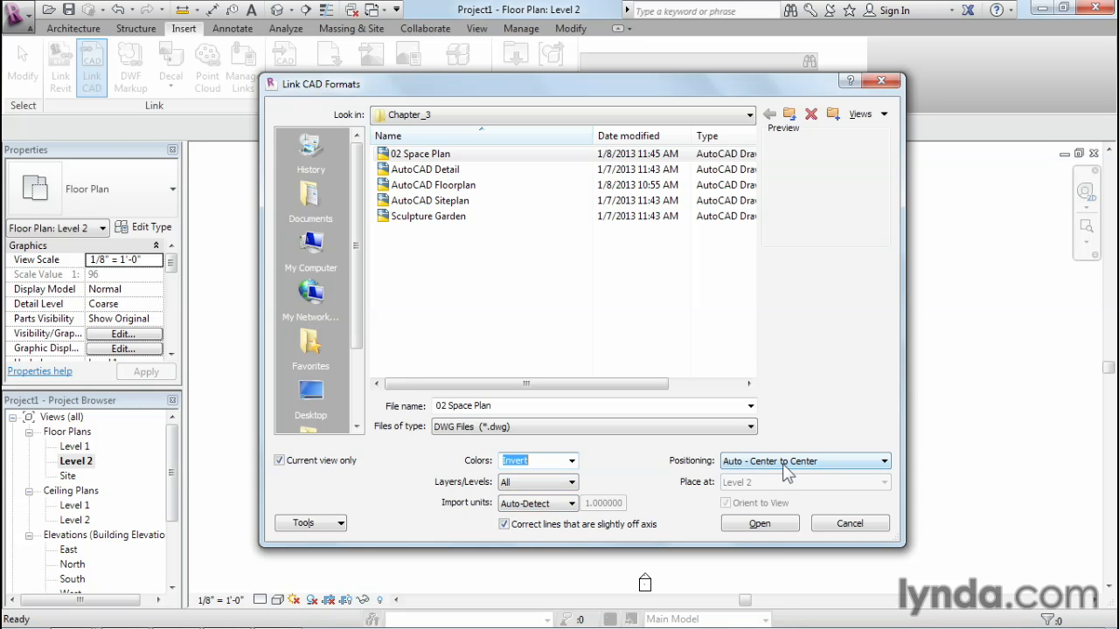
pyautogui.click(773, 523)
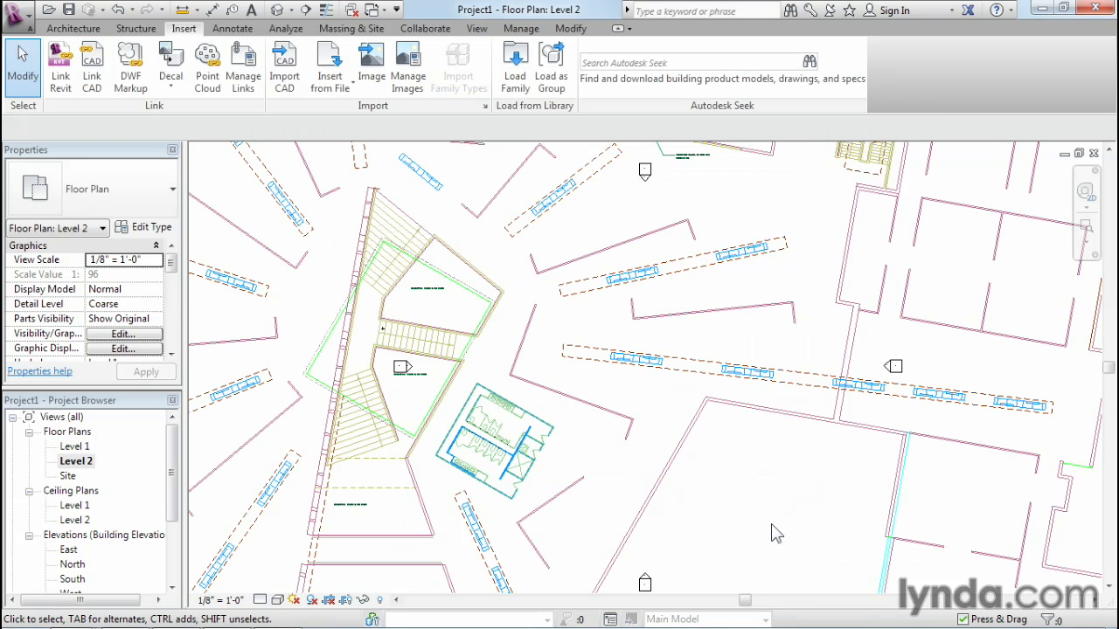
# Start the Wall tool with the Basic Wall Generic - 5" type, a 10' unconnected height and the wall centerline as location line.
pyautogui.scroll(-5, 767, 515)
pyautogui.moveTo(761, 492); pyautogui.dragTo(708, 453, button='middle')
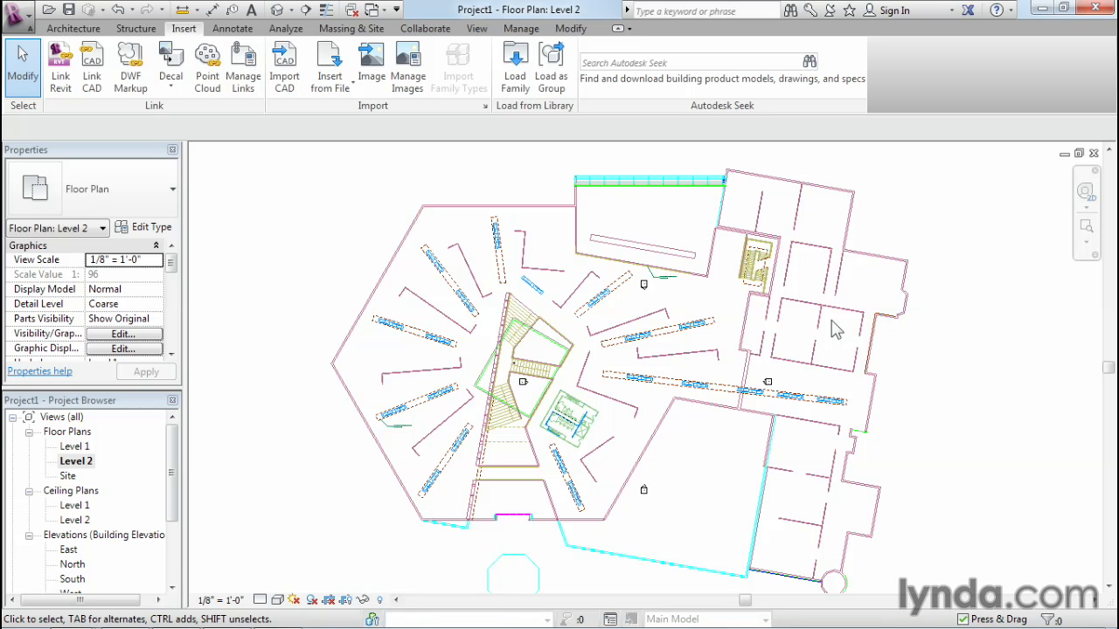
pyautogui.moveTo(863, 287); pyautogui.dragTo(725, 365, button='middle')
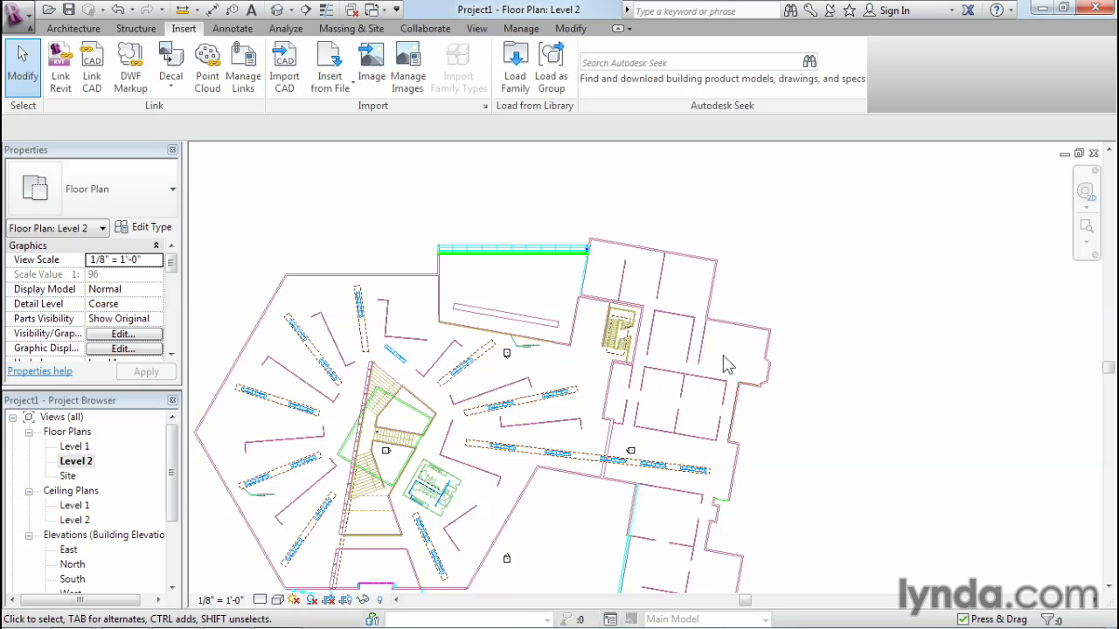
pyautogui.scroll(5, 725, 365)
pyautogui.scroll(1, 728, 366)
pyautogui.moveTo(728, 366); pyautogui.dragTo(751, 315, button='middle')
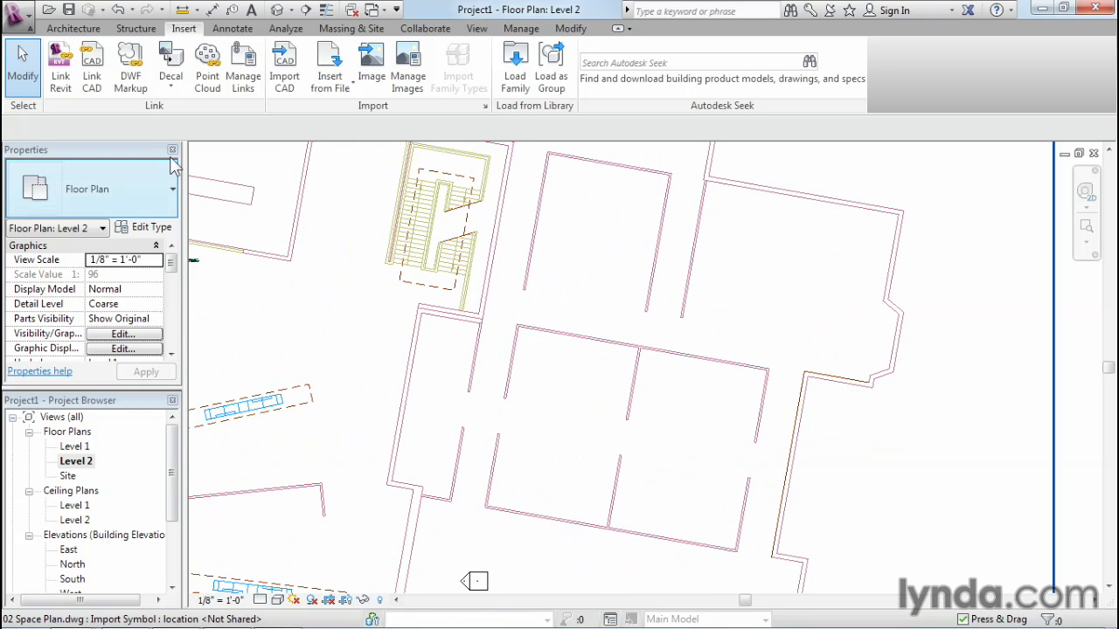
pyautogui.click(83, 29)
pyautogui.click(64, 59)
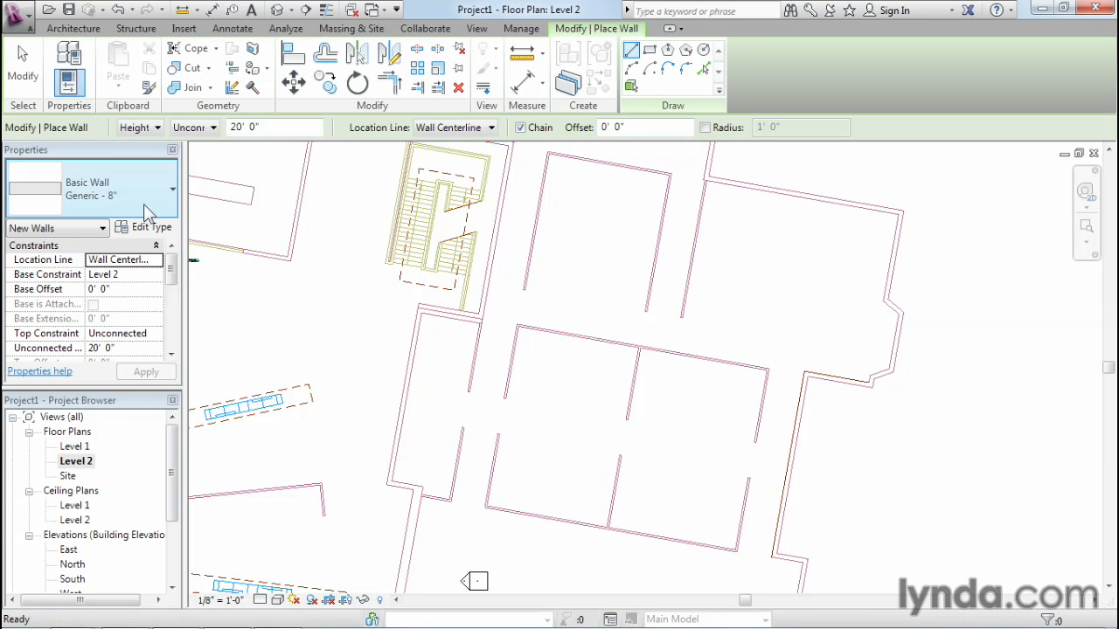
pyautogui.click(143, 204)
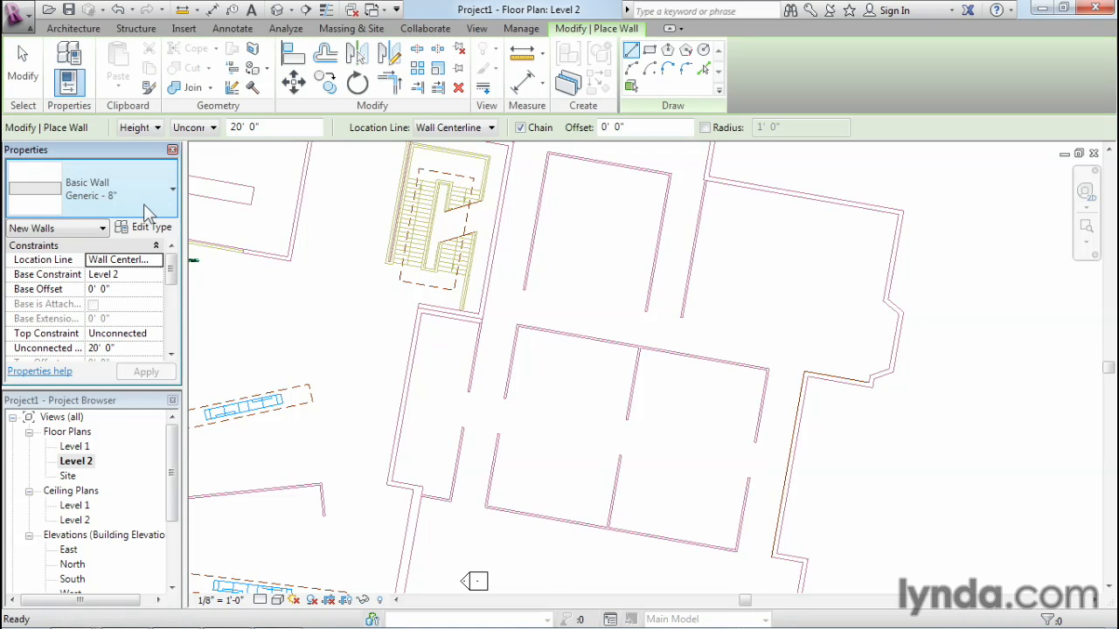
pyautogui.moveTo(218, 388); pyautogui.dragTo(56, 343)
pyautogui.click(56, 340)
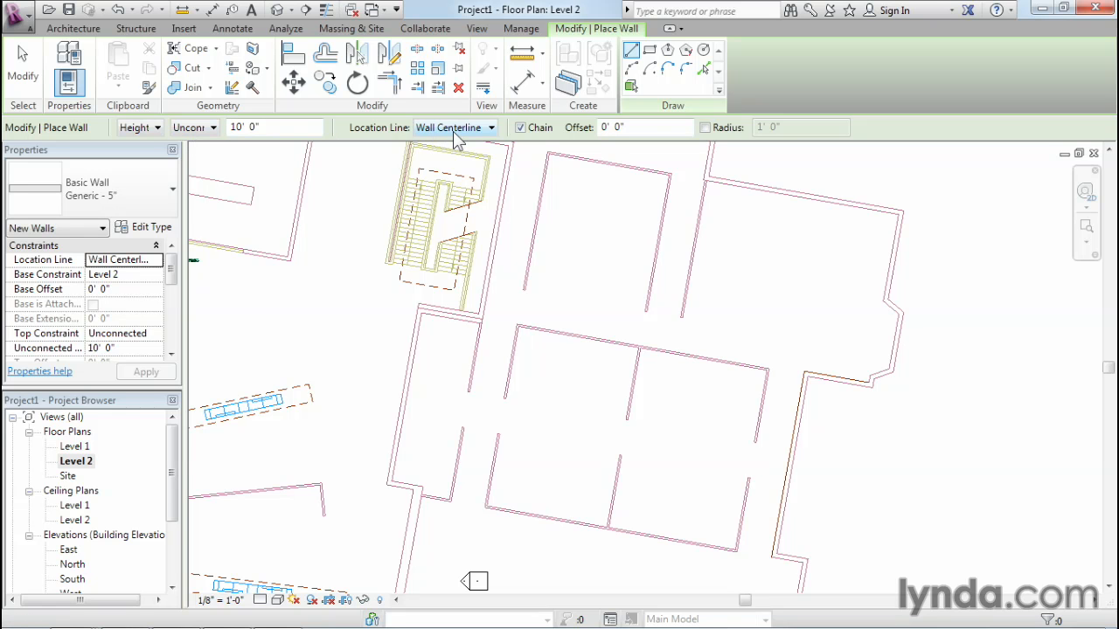
# Trace the room's wall nearest the stair from its open lower end up to the corner, about 30' 9 1/2" long.
pyautogui.scroll(4, 589, 332)
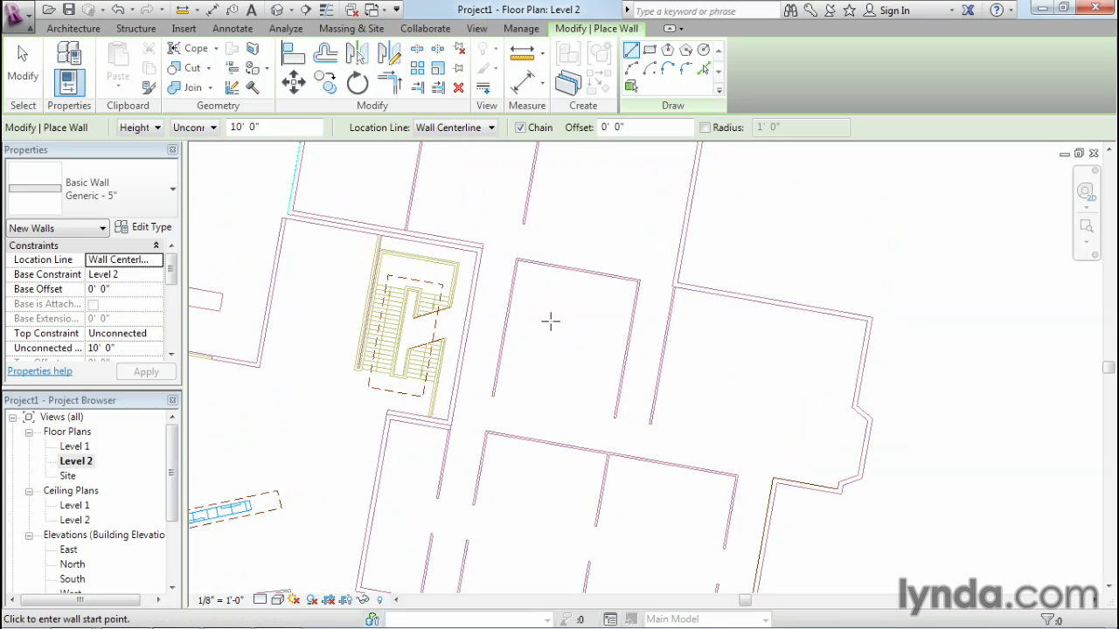
pyautogui.scroll(3, 550, 321)
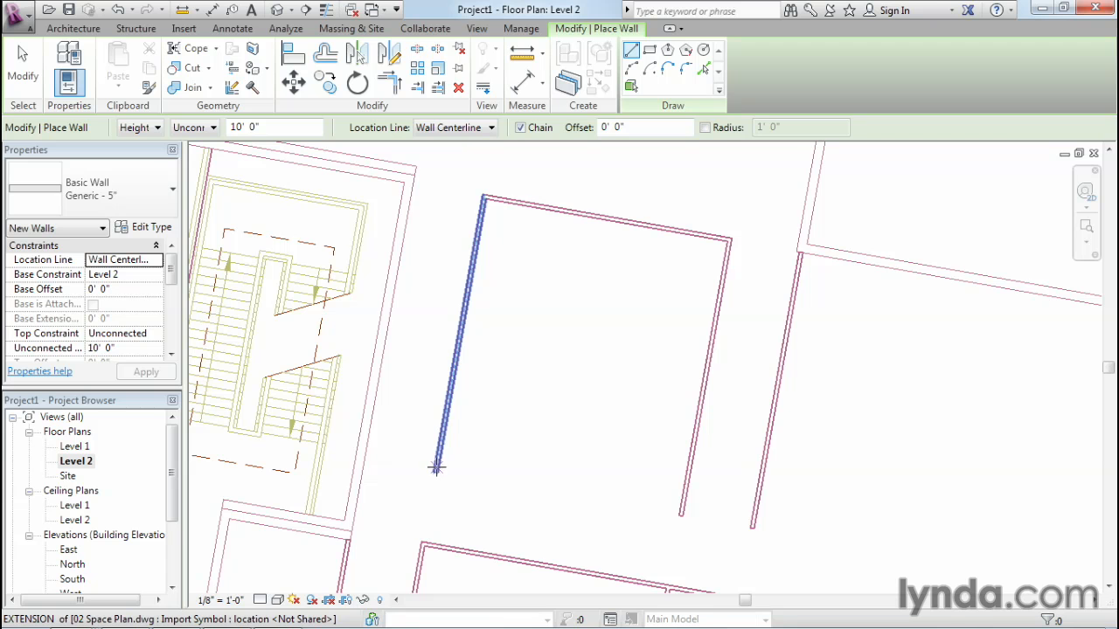
pyautogui.scroll(3, 435, 472)
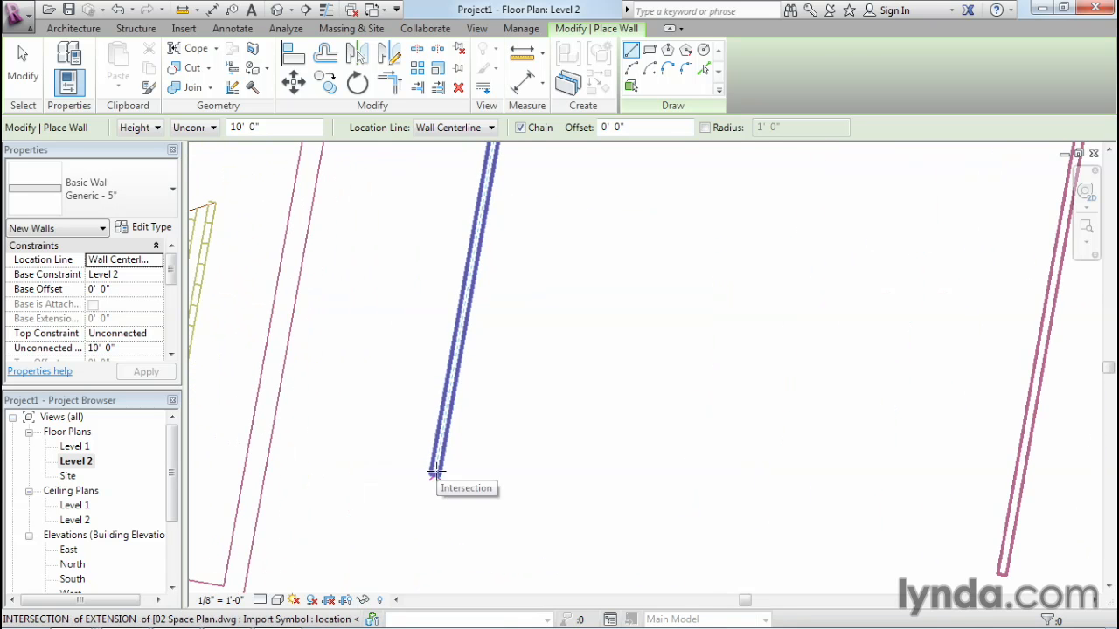
pyautogui.click(435, 475)
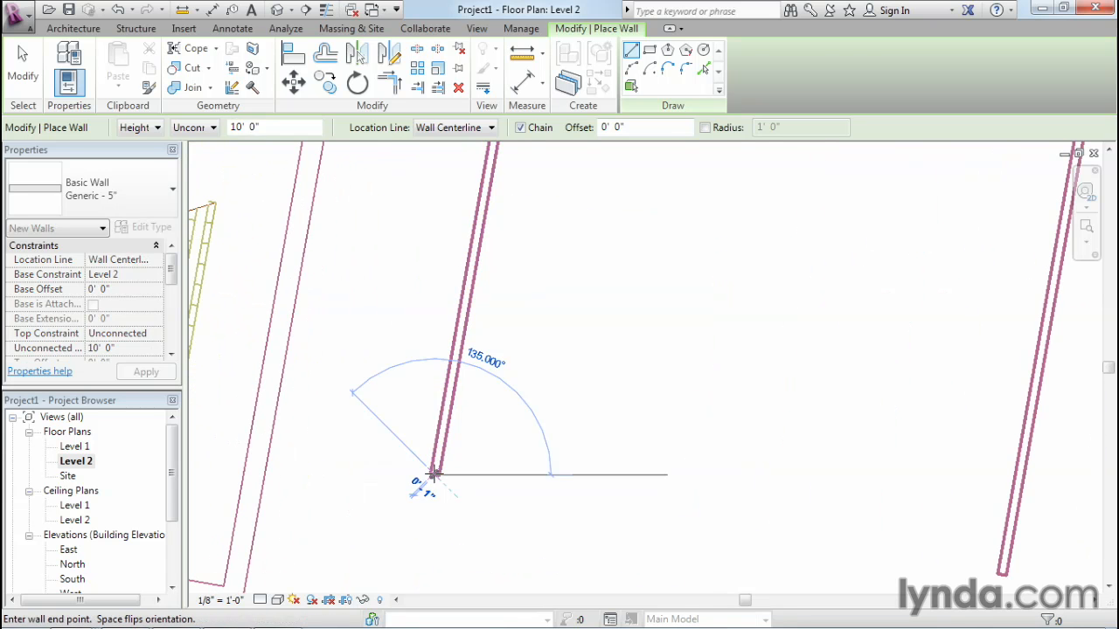
pyautogui.scroll(-3, 487, 210)
pyautogui.moveTo(512, 270); pyautogui.dragTo(454, 445, button='middle')
pyautogui.scroll(3, 454, 444)
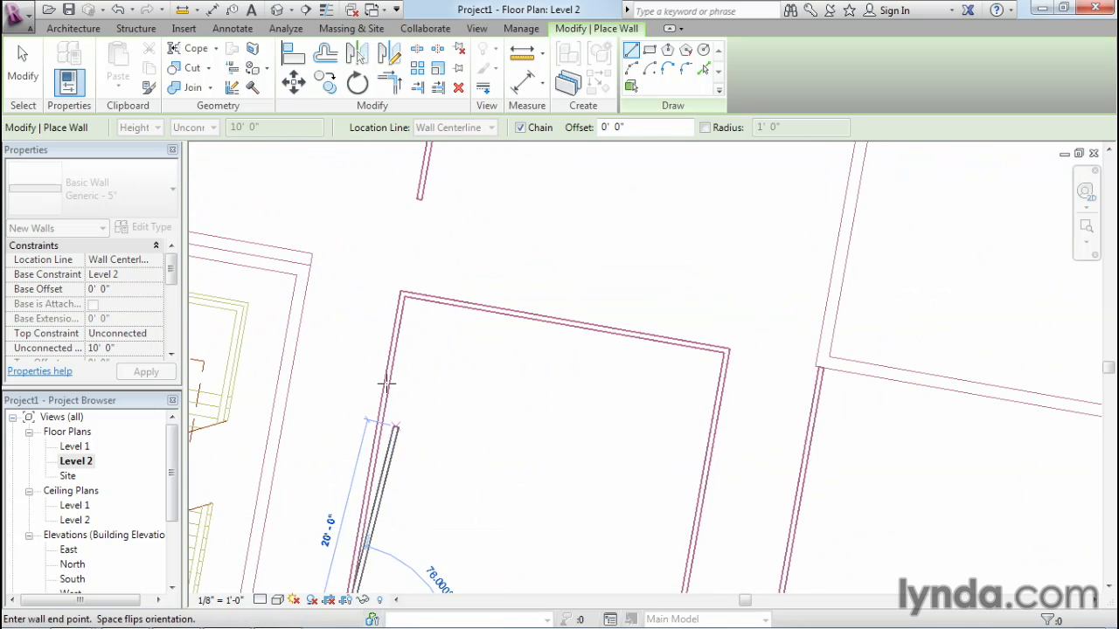
pyautogui.scroll(2, 402, 299)
pyautogui.click(404, 287)
# Continue the chained walls across the room's upper side and down its far side to the open end, and end the chain.
pyautogui.click(1054, 395)
pyautogui.moveTo(1044, 506); pyautogui.dragTo(961, 259, button='middle')
pyautogui.scroll(-2, 950, 398)
pyautogui.moveTo(980, 504); pyautogui.dragTo(927, 332, button='middle')
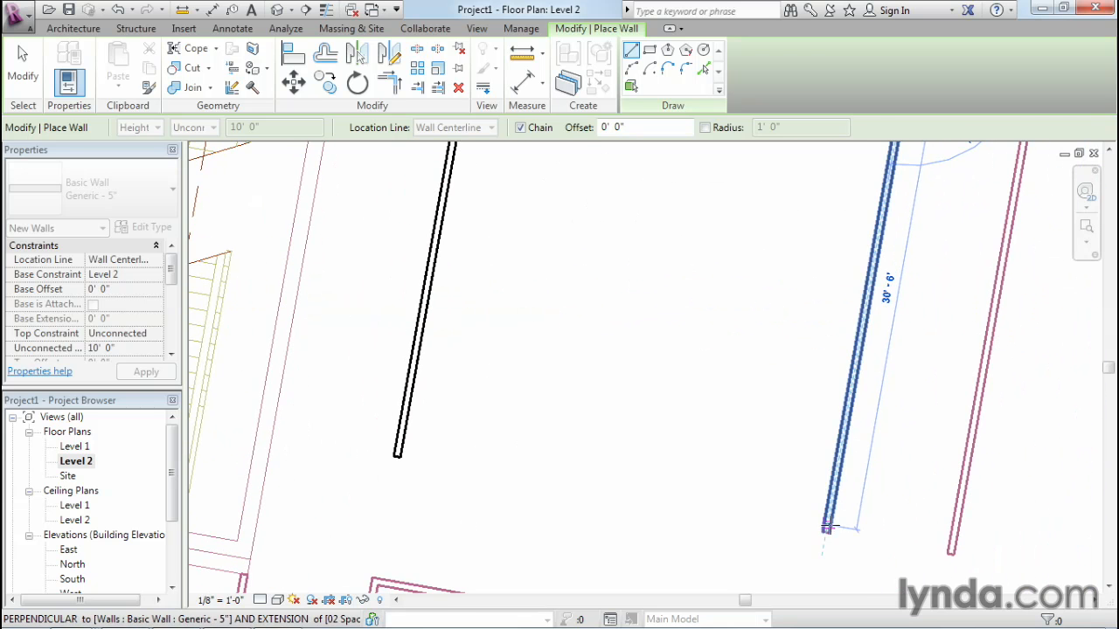
pyautogui.click(826, 529)
pyautogui.scroll(-2, 873, 517)
pyautogui.moveTo(881, 511); pyautogui.dragTo(796, 538, button='middle')
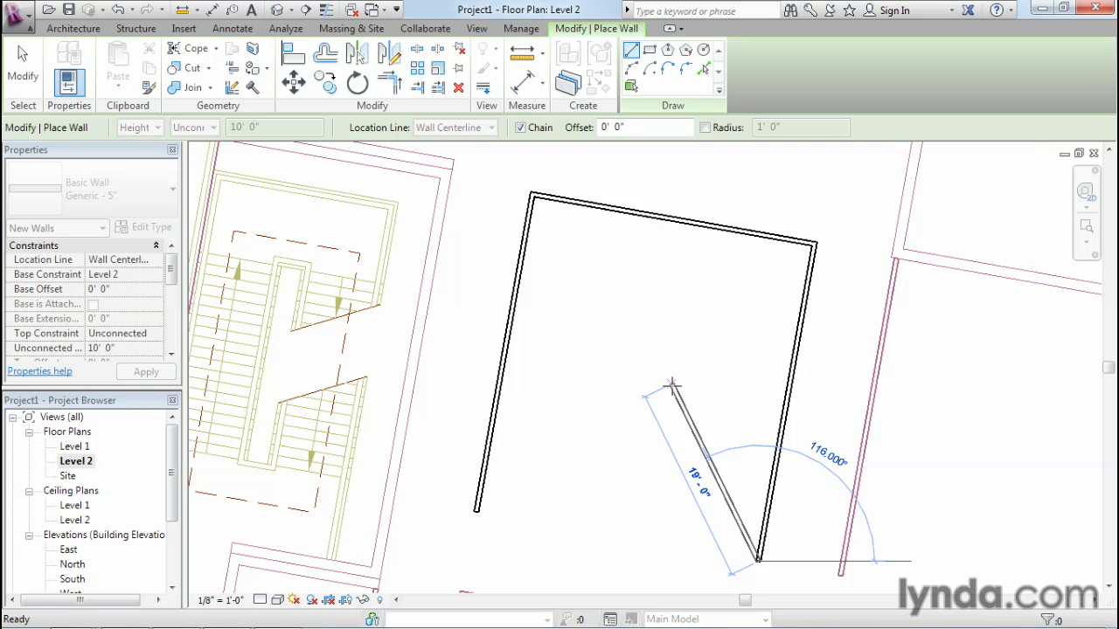
pyautogui.press('Escape')
# Trace the three outer walls of the double room below, from the open end nearest the stair around to the far open end.
pyautogui.scroll(-2, 752, 382)
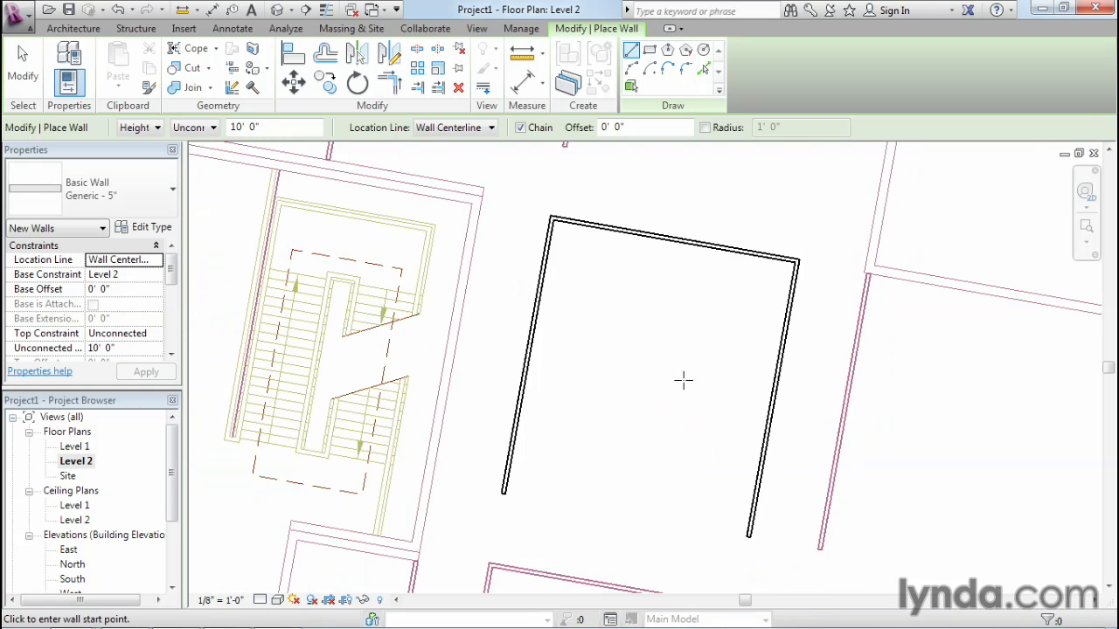
pyautogui.moveTo(679, 477); pyautogui.dragTo(564, 272, button='middle')
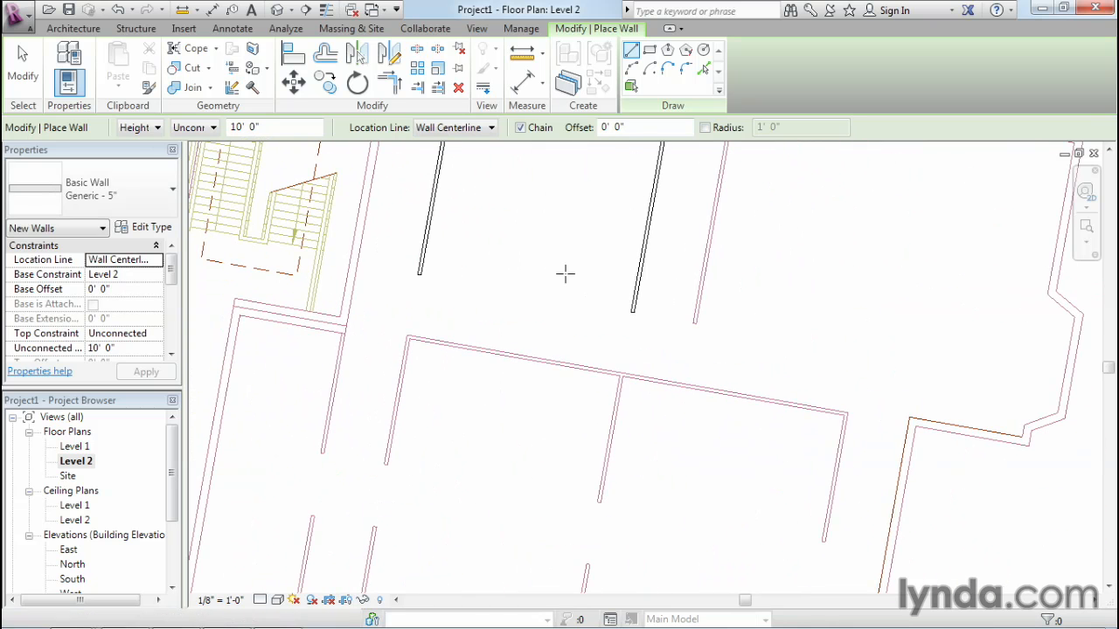
pyautogui.scroll(1, 480, 447)
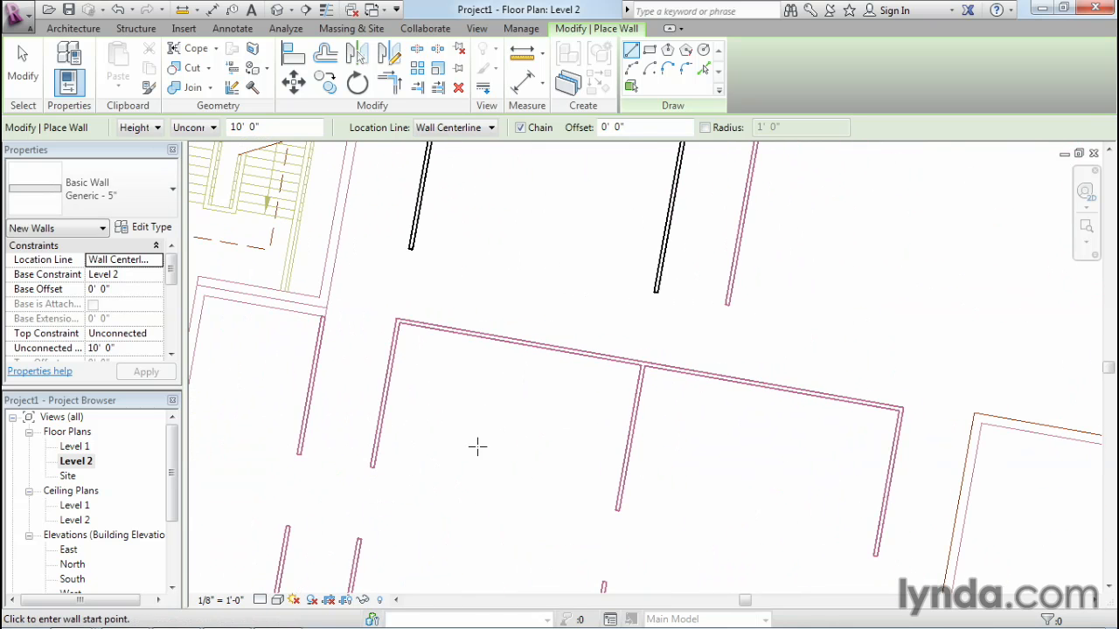
pyautogui.click(372, 468)
pyautogui.click(397, 322)
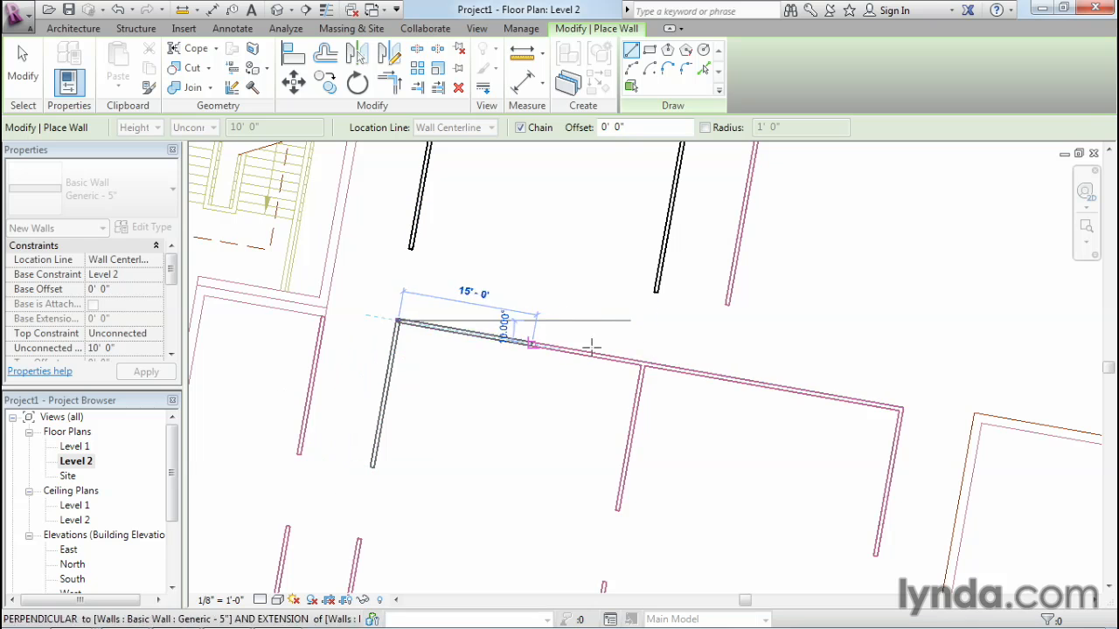
pyautogui.click(901, 409)
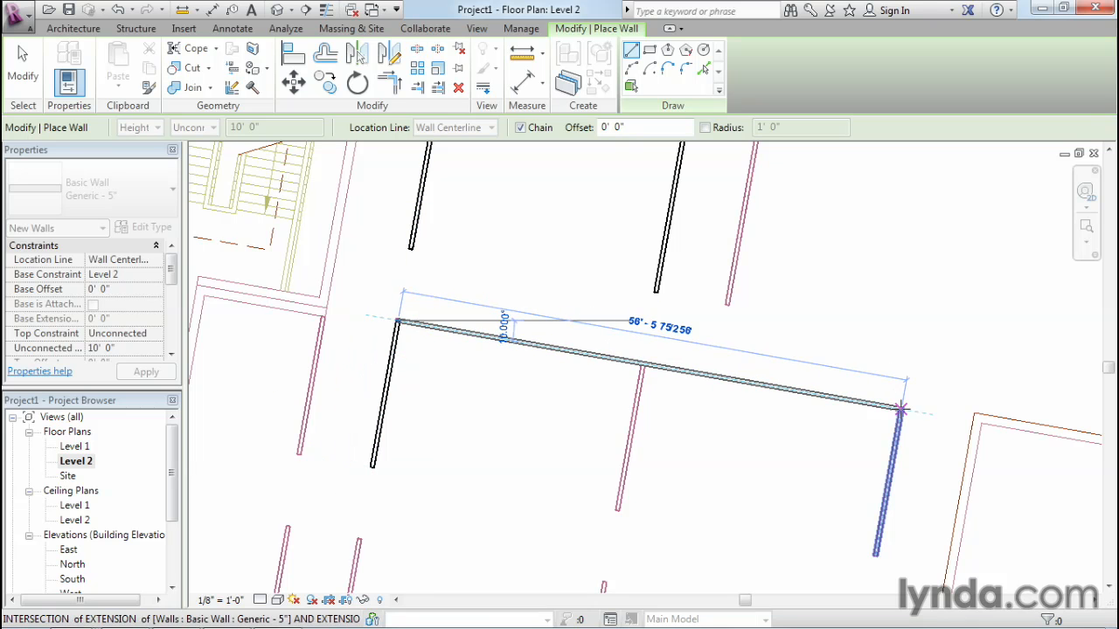
pyautogui.click(875, 555)
pyautogui.press('Escape')
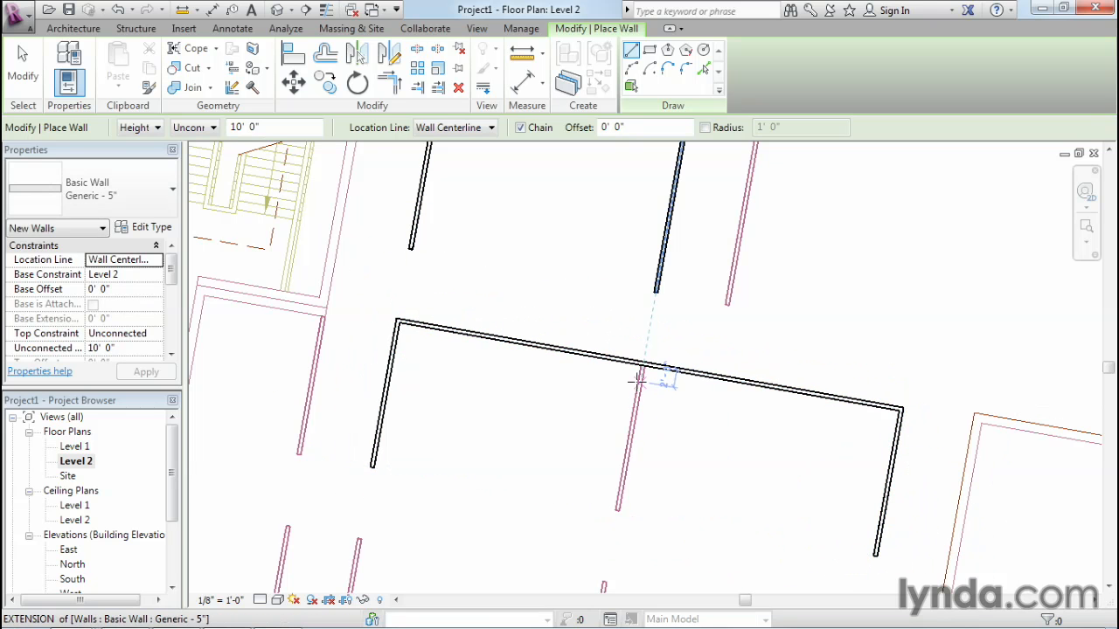
# Draw the partition wall from the middle of the double room's long wall down to its open end, about 16' 6" long.
pyautogui.click(642, 363)
pyautogui.click(618, 512)
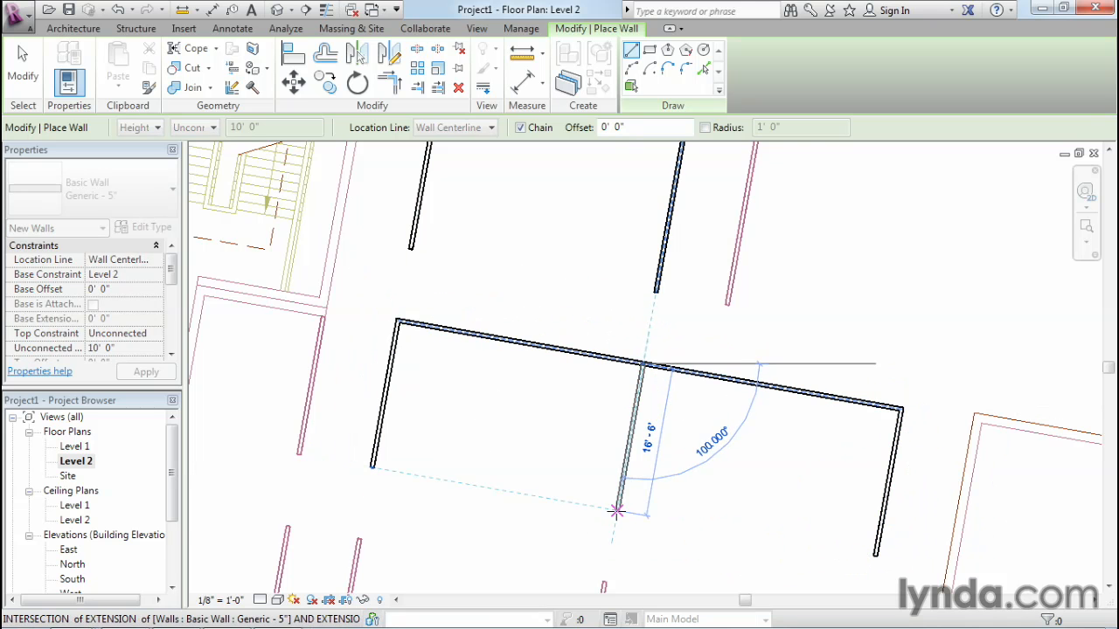
pyautogui.press('Escape')
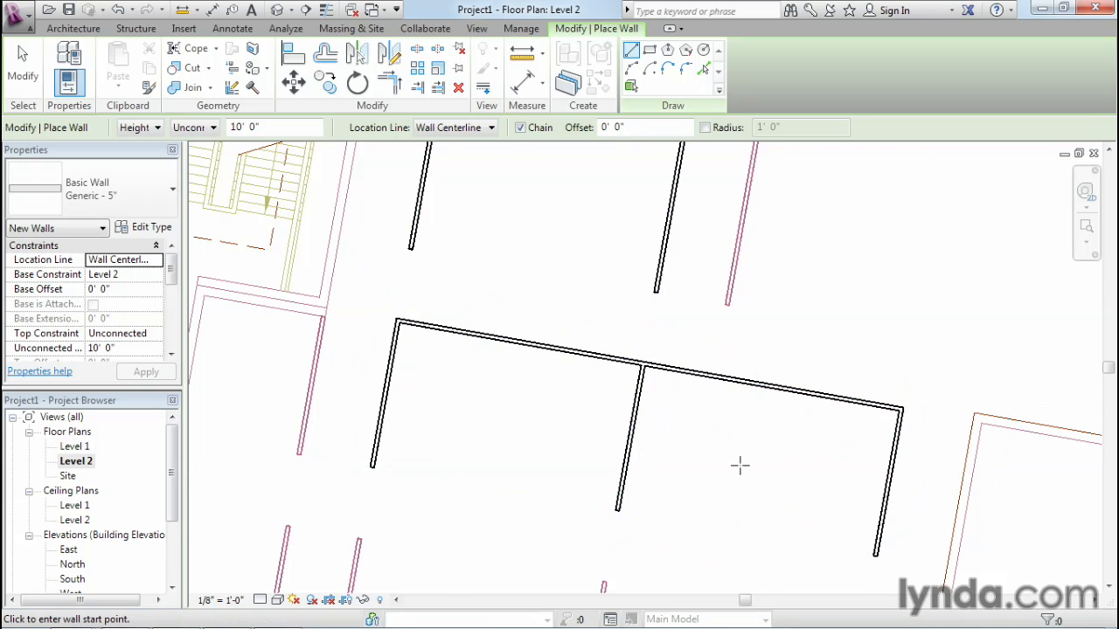
# Trace the single wall across the corridor from the upper room, from its lower end up to the exterior wall, about 30' long.
pyautogui.scroll(-2, 739, 466)
pyautogui.moveTo(739, 466); pyautogui.dragTo(749, 480, button='middle')
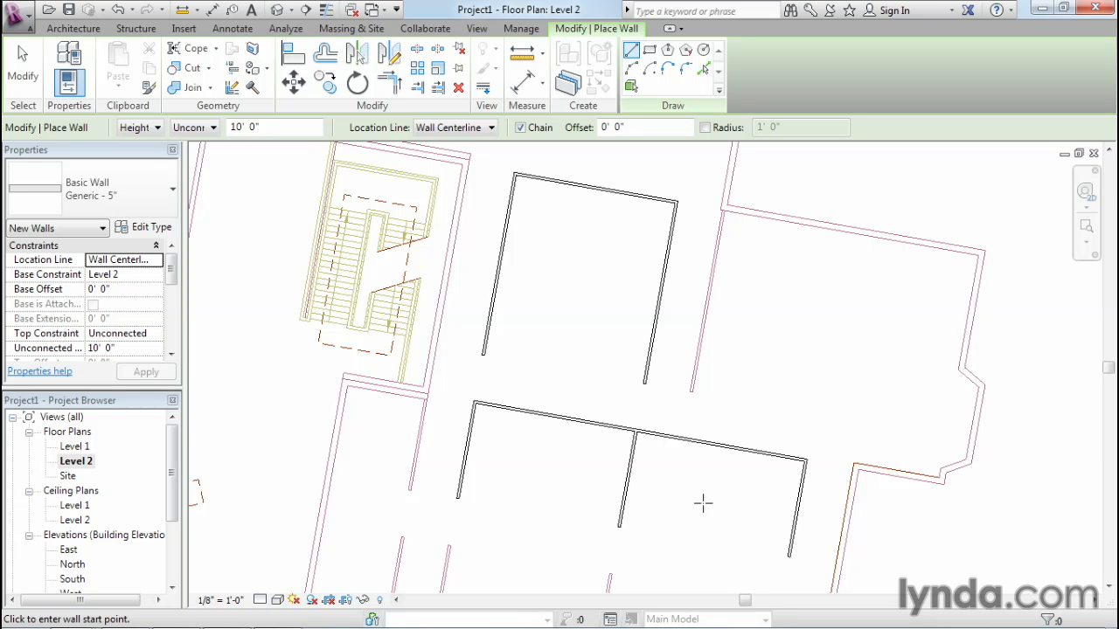
pyautogui.click(690, 390)
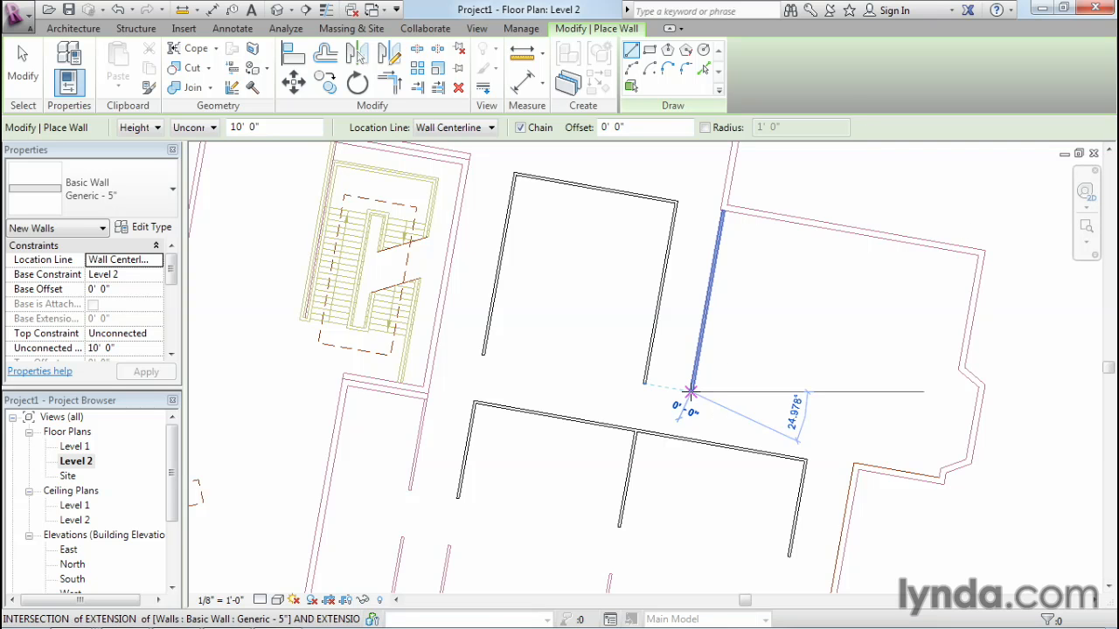
pyautogui.click(722, 210)
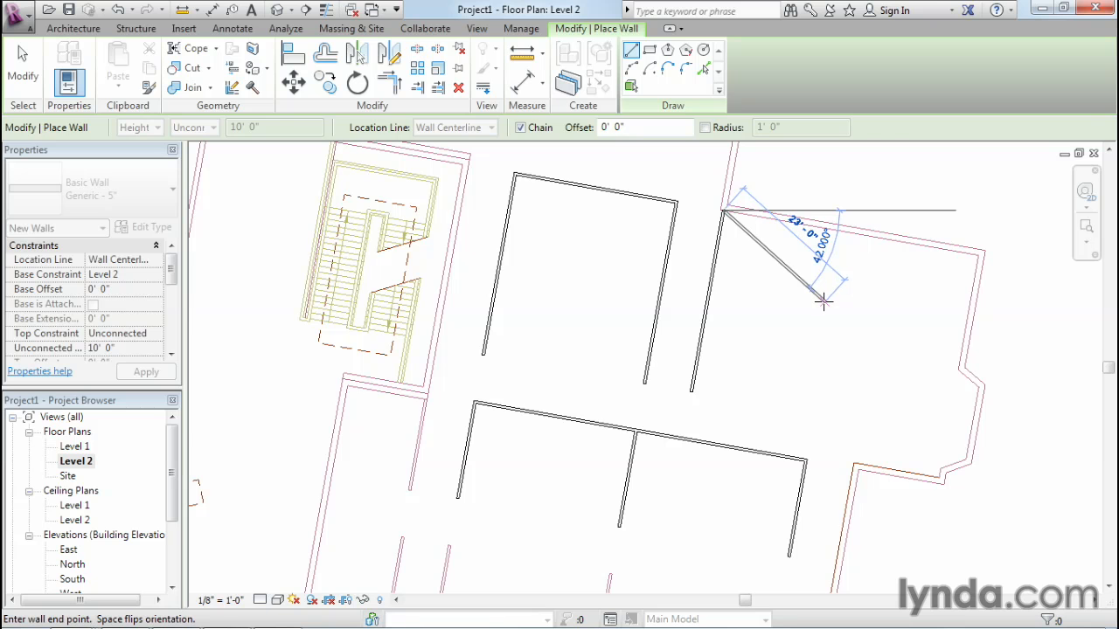
pyautogui.press('Escape')
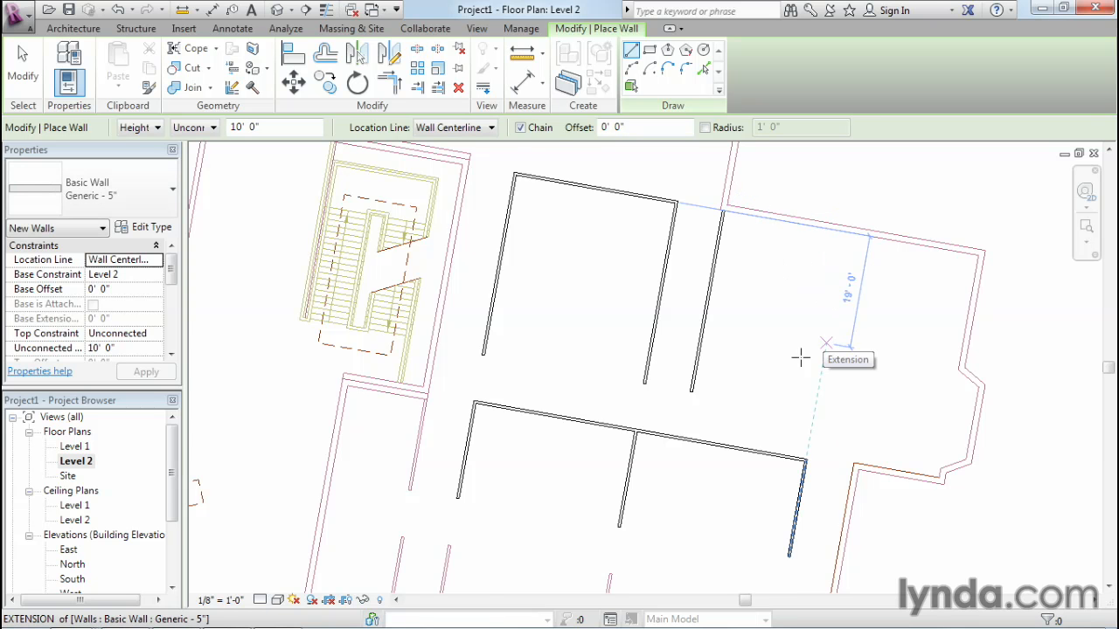
# Leave the Wall tool and delete the linked 02 Space Plan drawing, keeping only the traced walls.
pyautogui.scroll(-2, 740, 524)
pyautogui.scroll(-1, 740, 525)
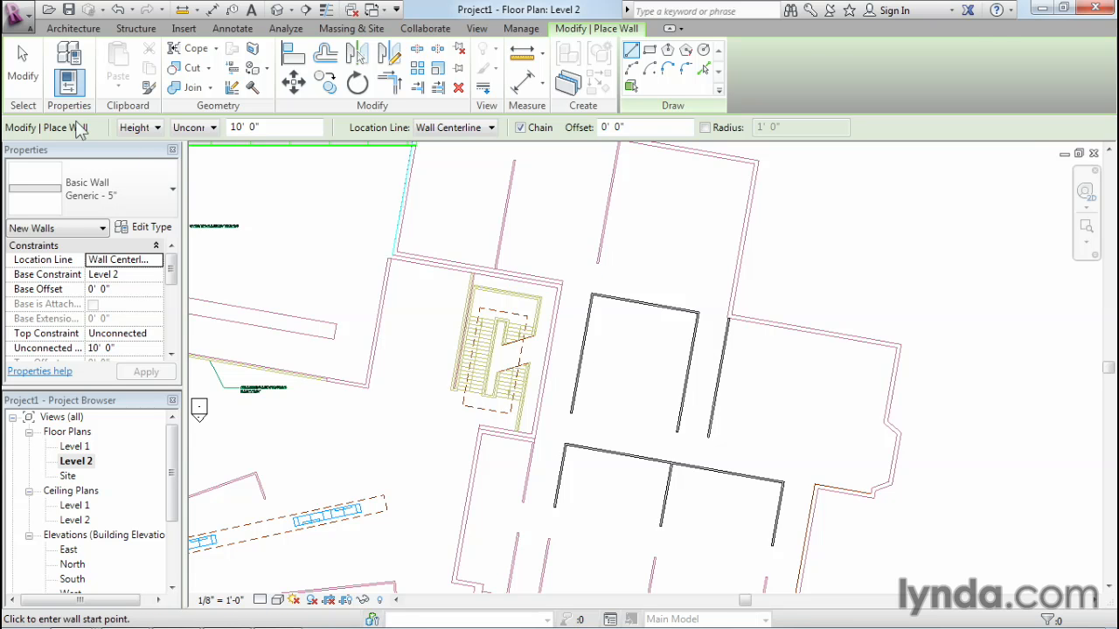
pyautogui.press('Escape')
pyautogui.press('Escape')
pyautogui.click(463, 284)
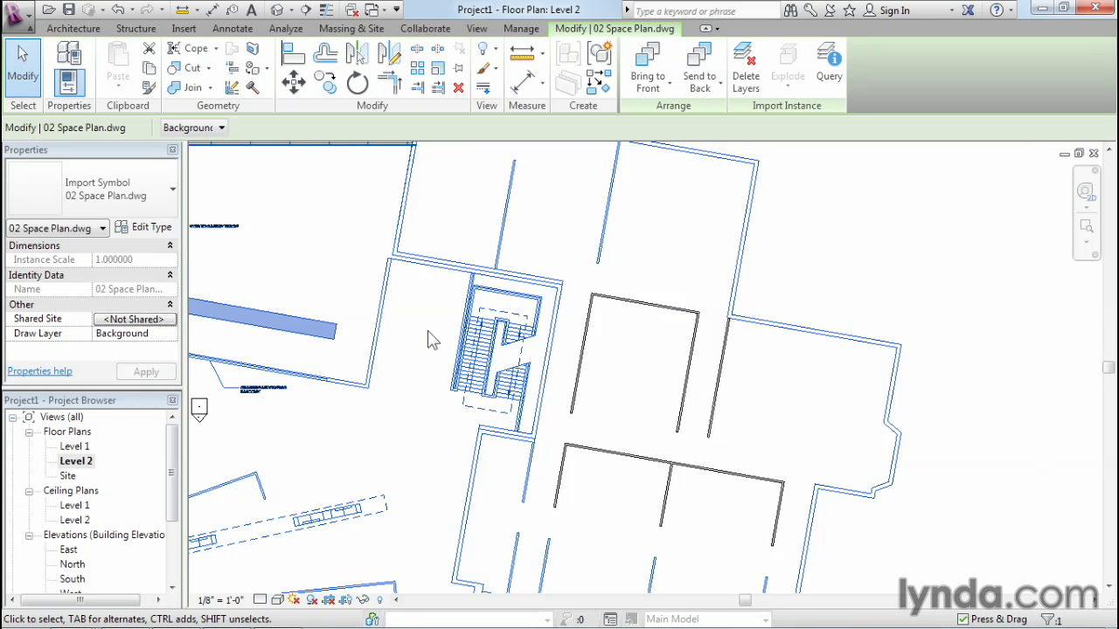
pyautogui.press('Delete')
pyautogui.scroll(3, 759, 440)
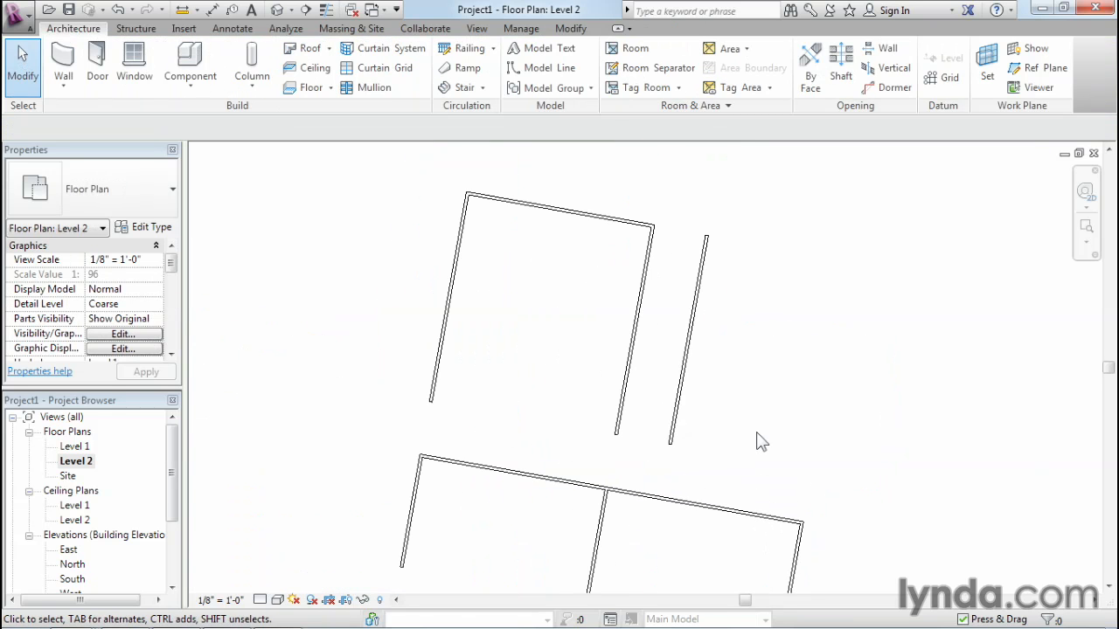